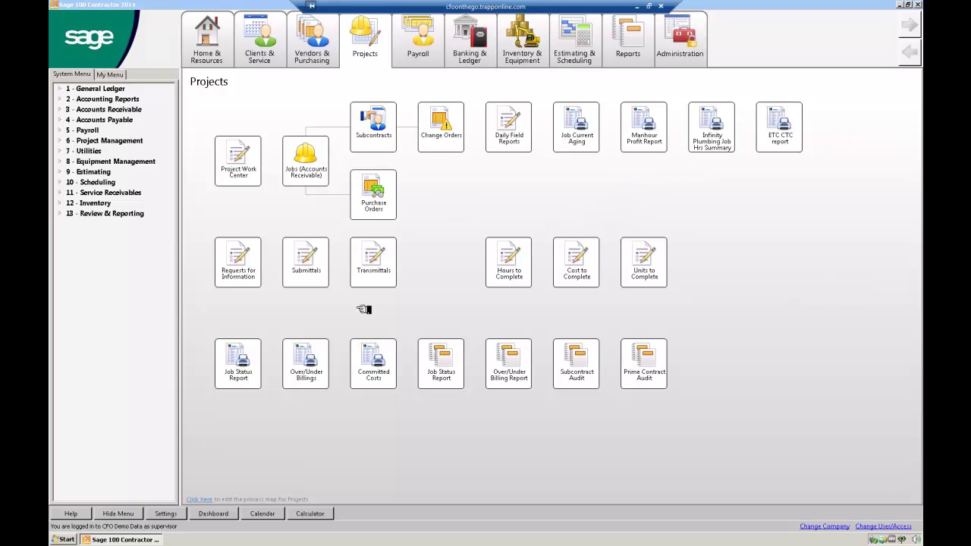
Step: Toggle the side menu off and on, and browse the Payroll, Vendors and Purchasing, and Projects process maps
click(134, 514)
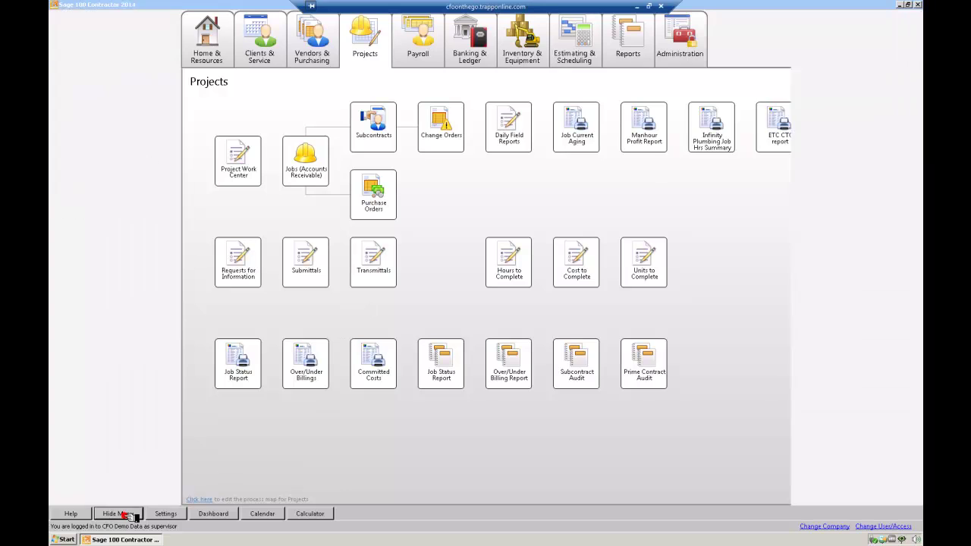
click(122, 514)
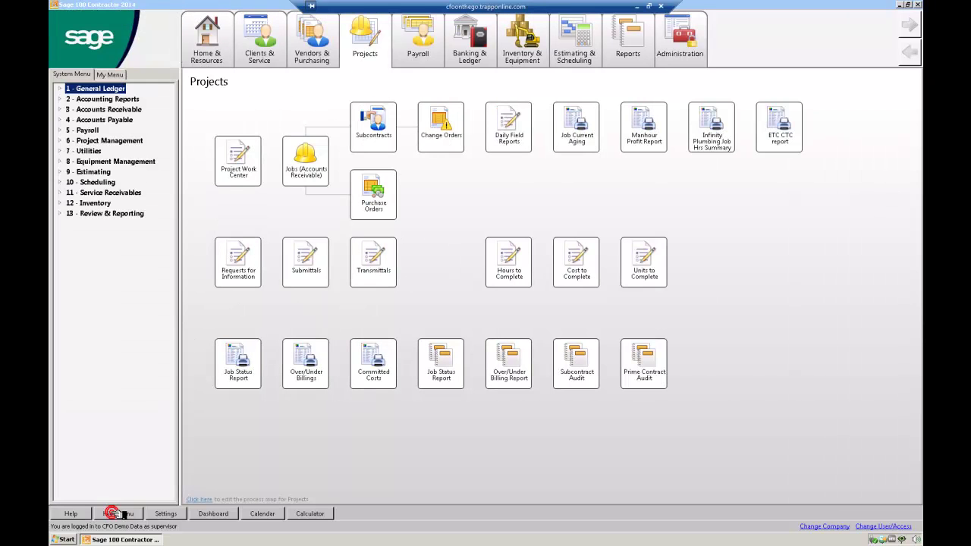
click(418, 42)
mouse_move(365, 42)
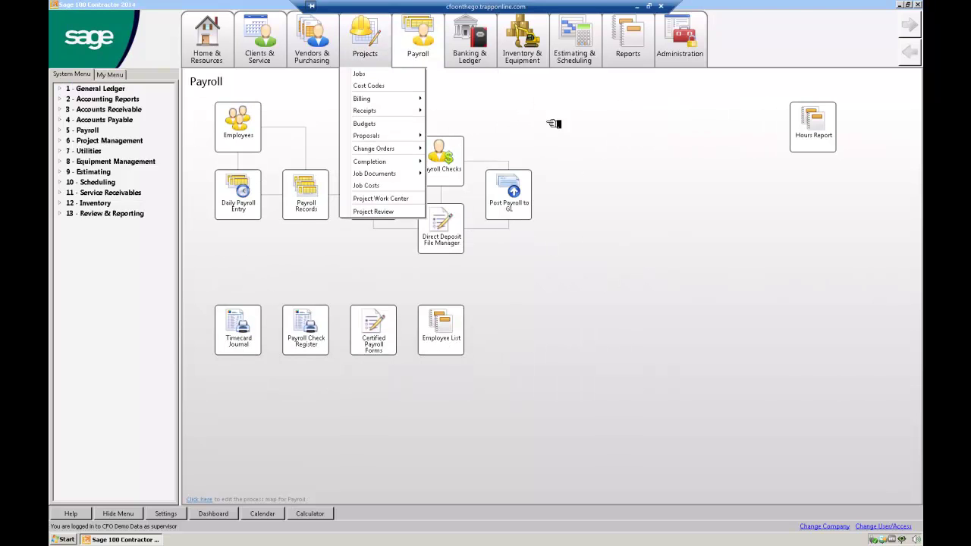
click(330, 49)
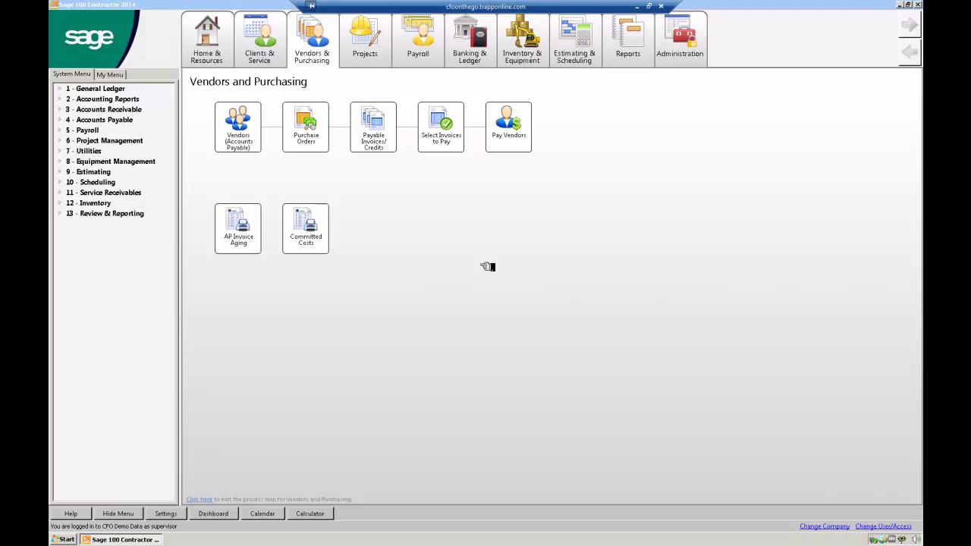
click(365, 55)
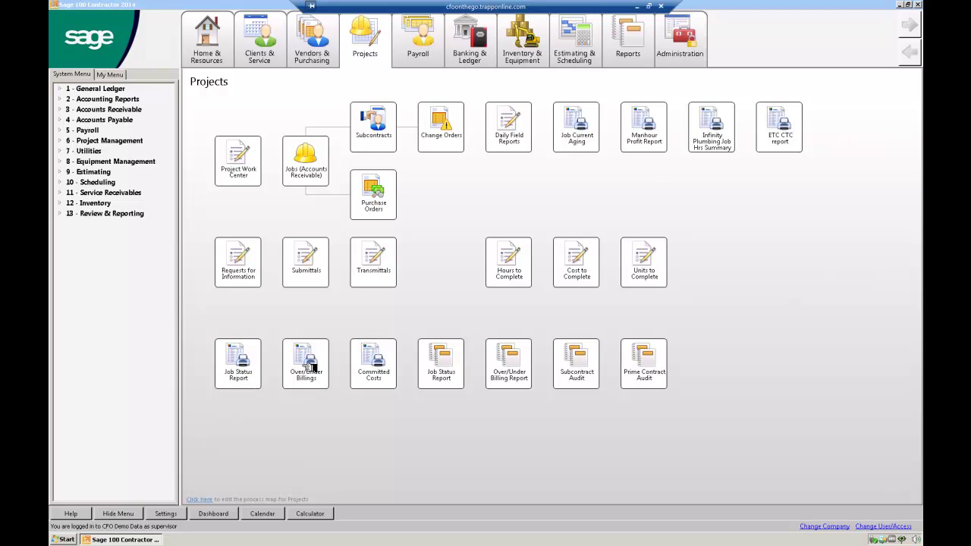
Step: Preview the Job Status Report~Land for job 27, accepting the substitute printer for now without changing report defaults
click(430, 353)
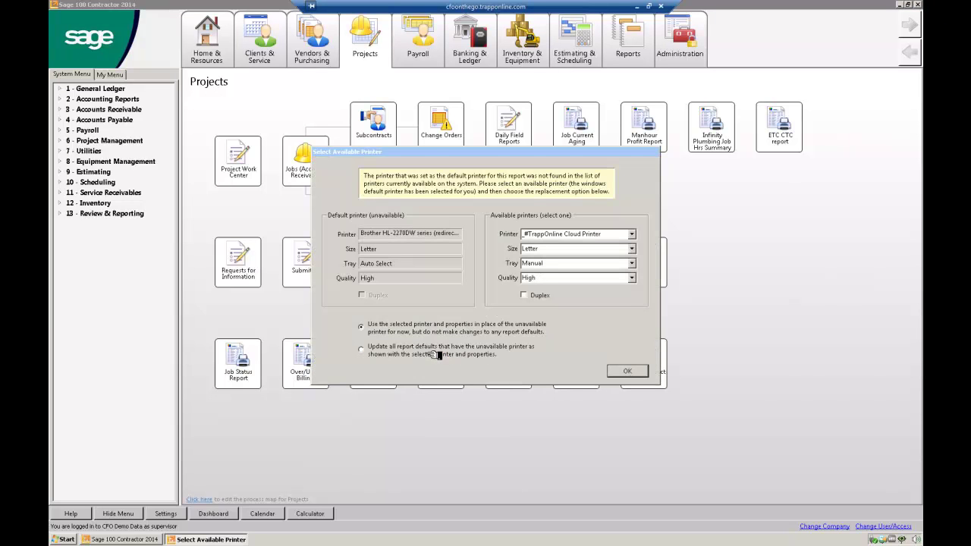
click(631, 371)
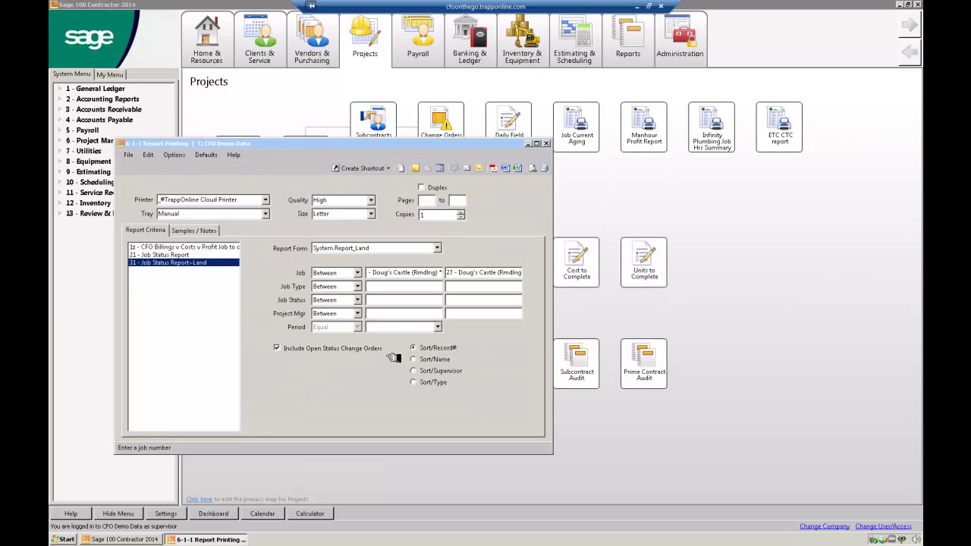
click(532, 167)
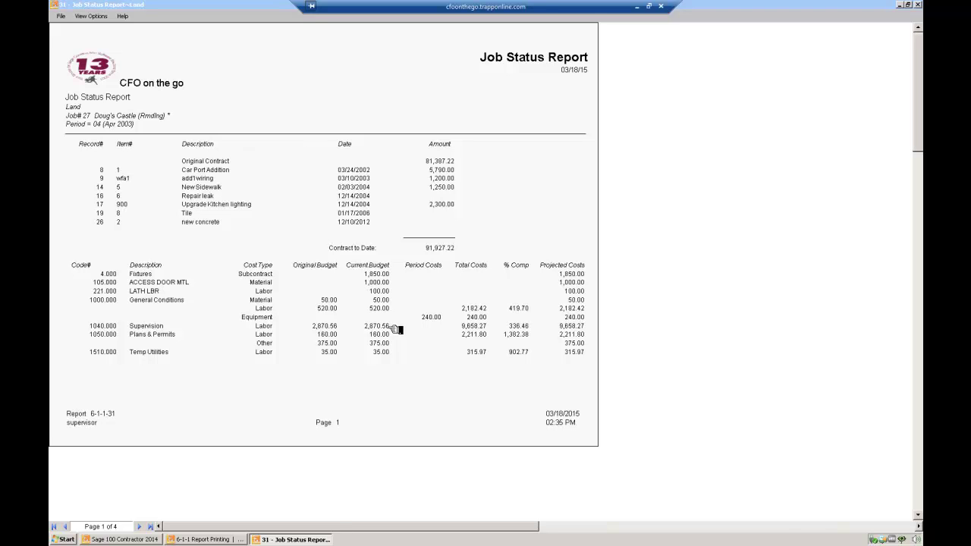
Step: Drill down into the total labor costs of cost code 1040 Supervision, and close the journal, report and print window
double_click(484, 327)
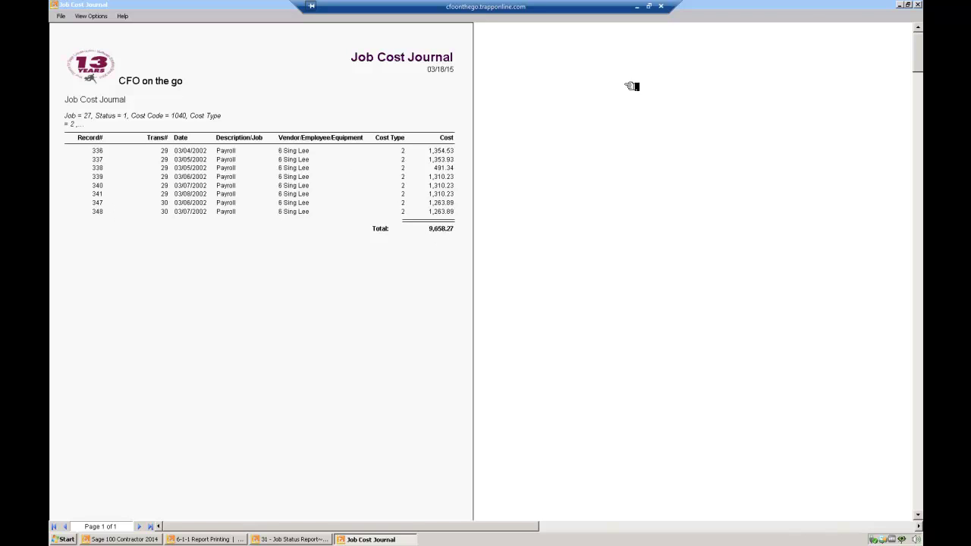
click(918, 5)
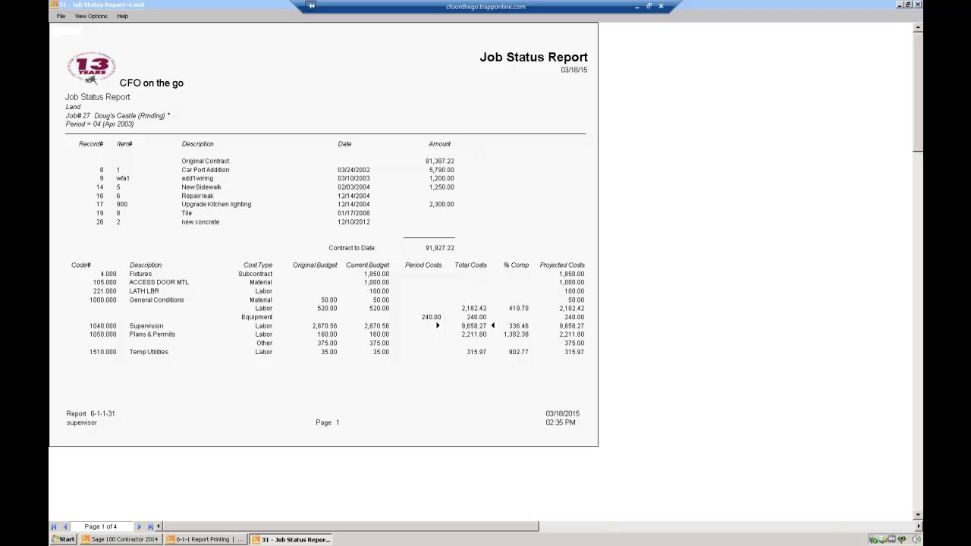
click(918, 4)
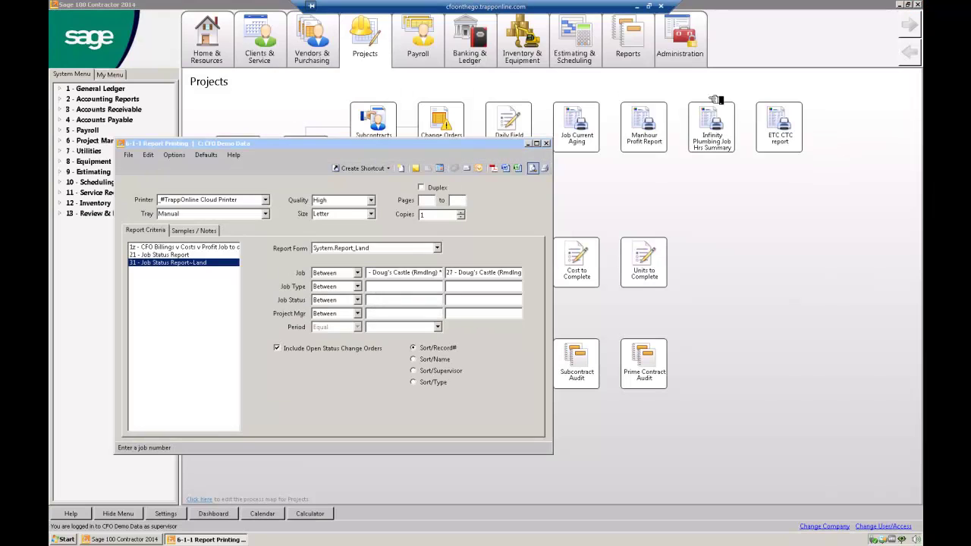
click(547, 143)
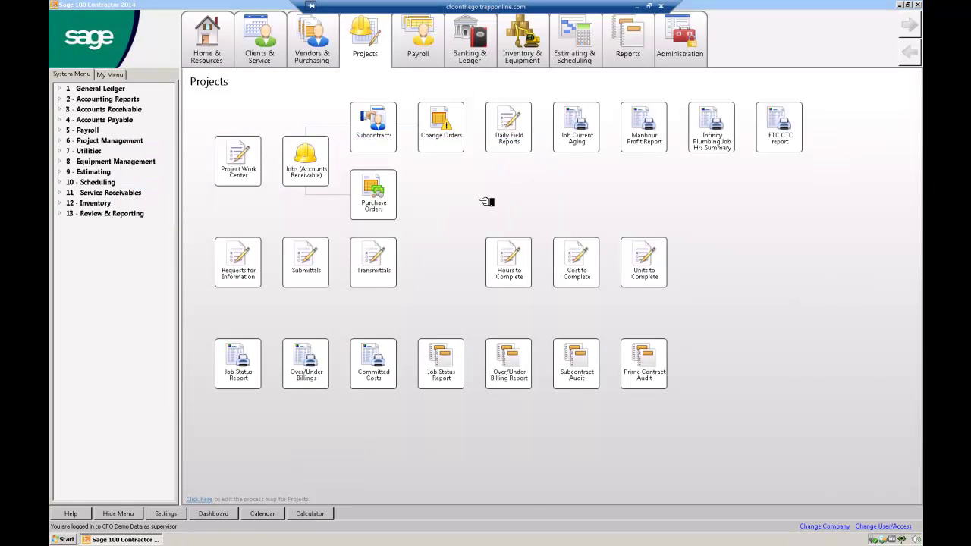
Step: Open a blank purchase order, inspect its line item grid from part number to price, and close it
click(383, 197)
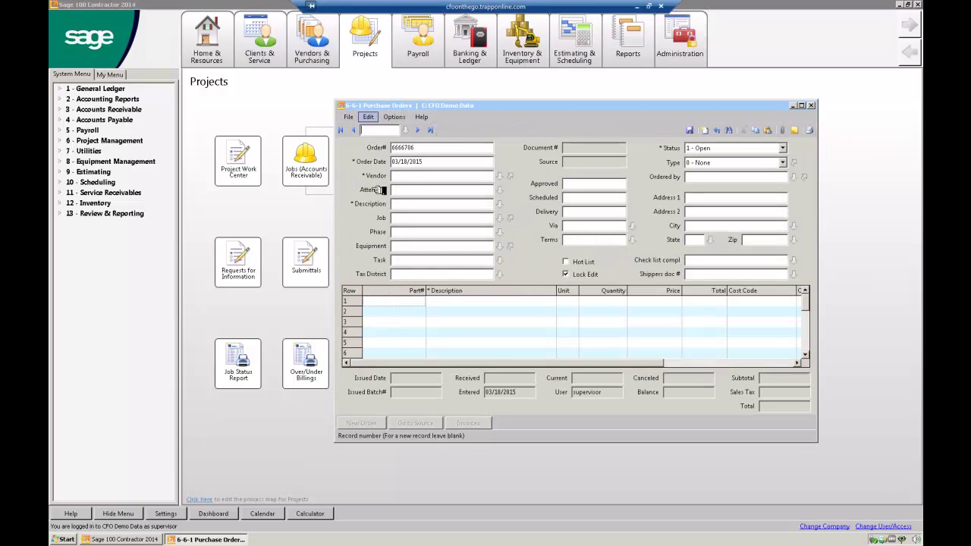
drag(373, 301, 664, 343)
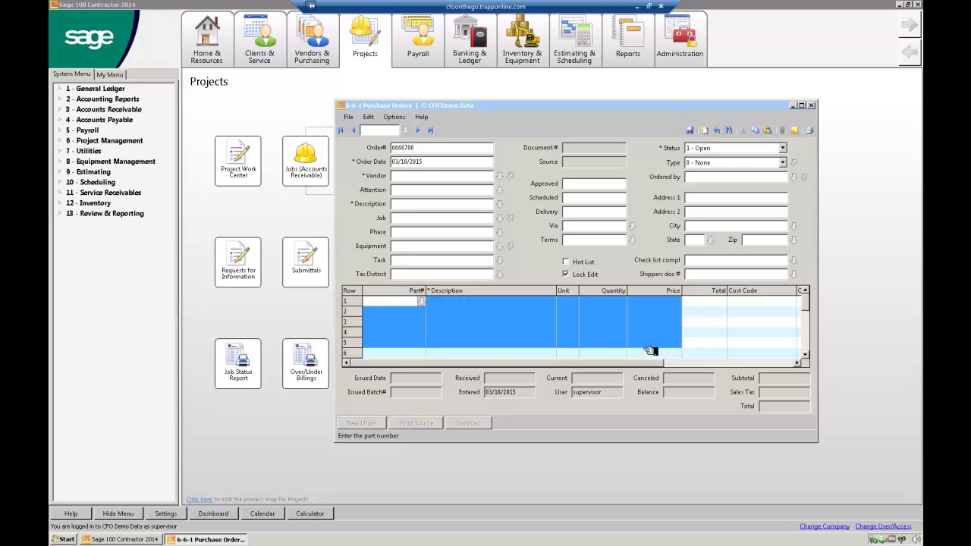
drag(417, 303, 656, 346)
click(812, 106)
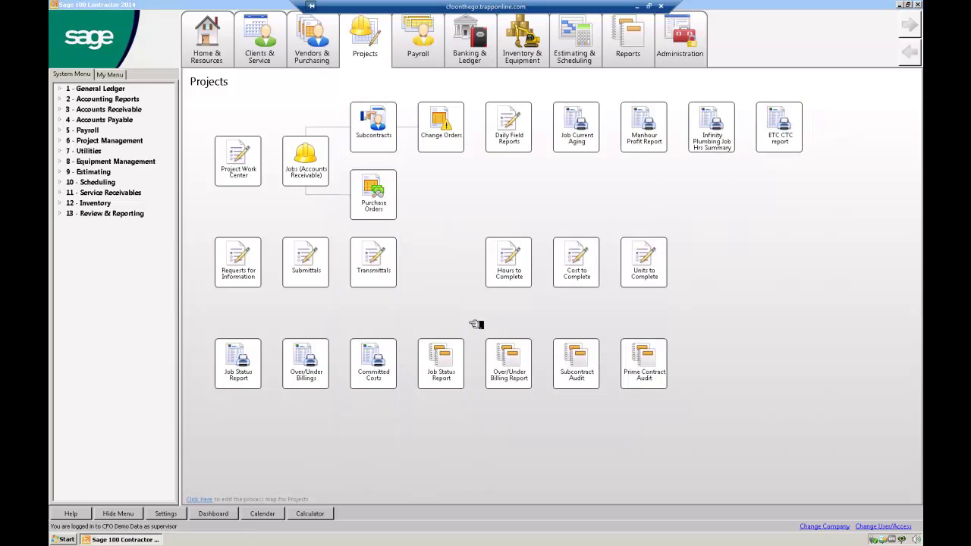
Step: Look at the print criteria and output options of the Over/Under Billings report, and close the window
click(324, 357)
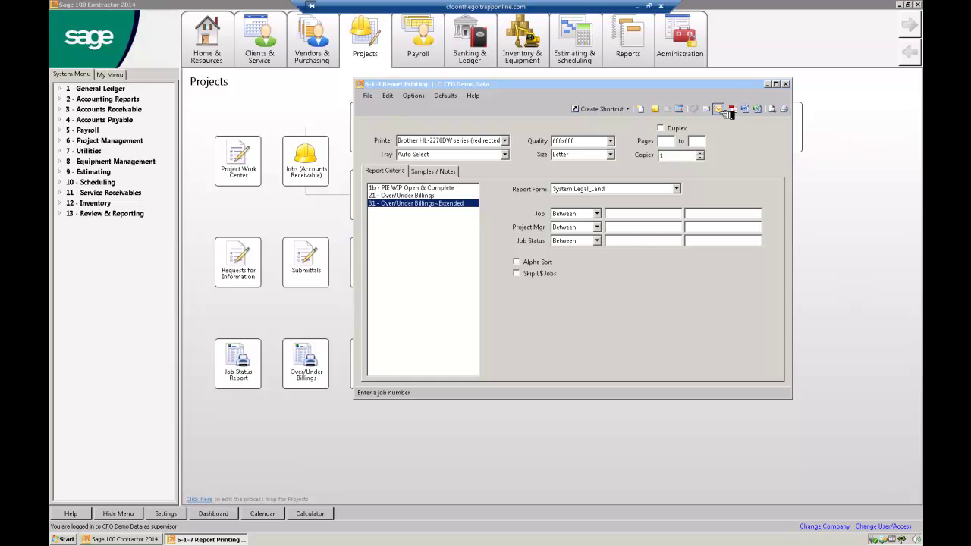
click(786, 83)
mouse_move(389, 62)
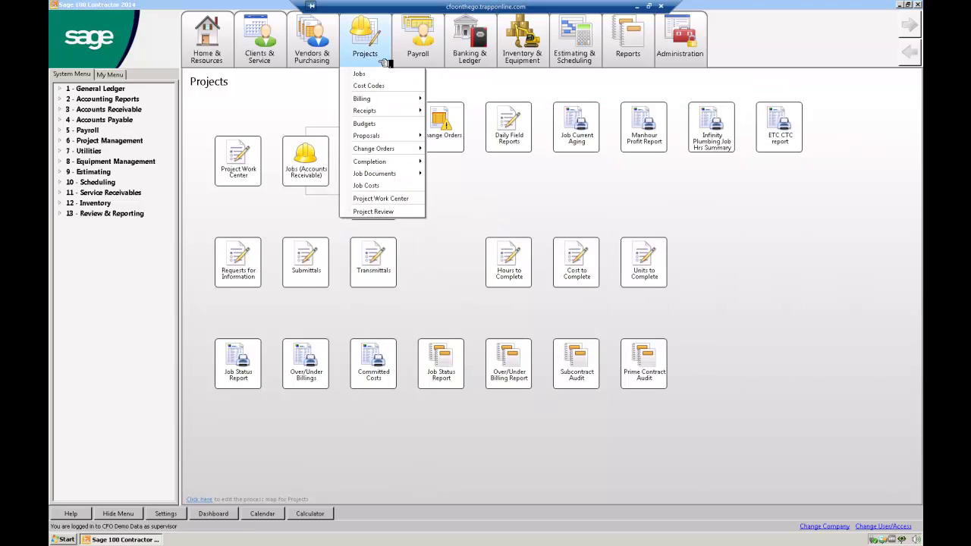
Step: Search the reports for the key words "job cost"
mouse_move(633, 42)
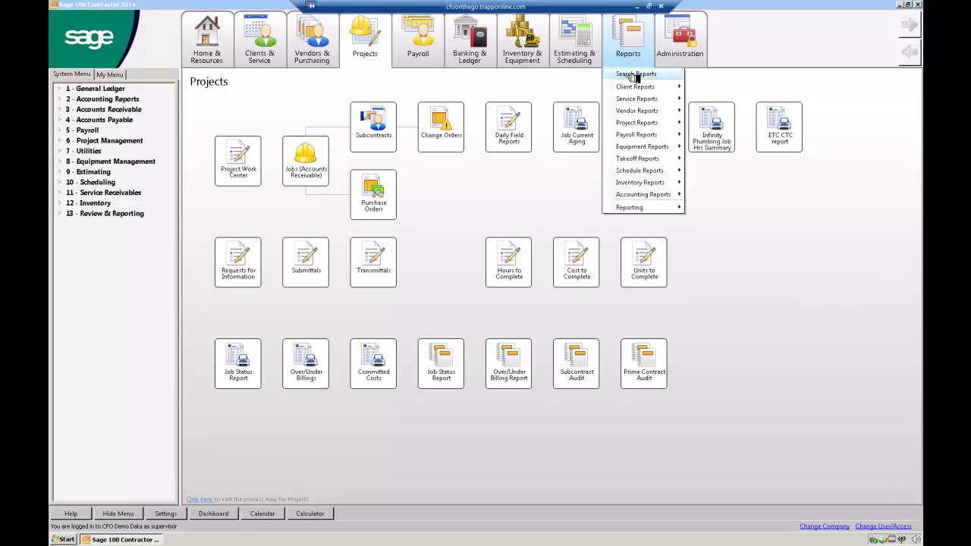
click(634, 74)
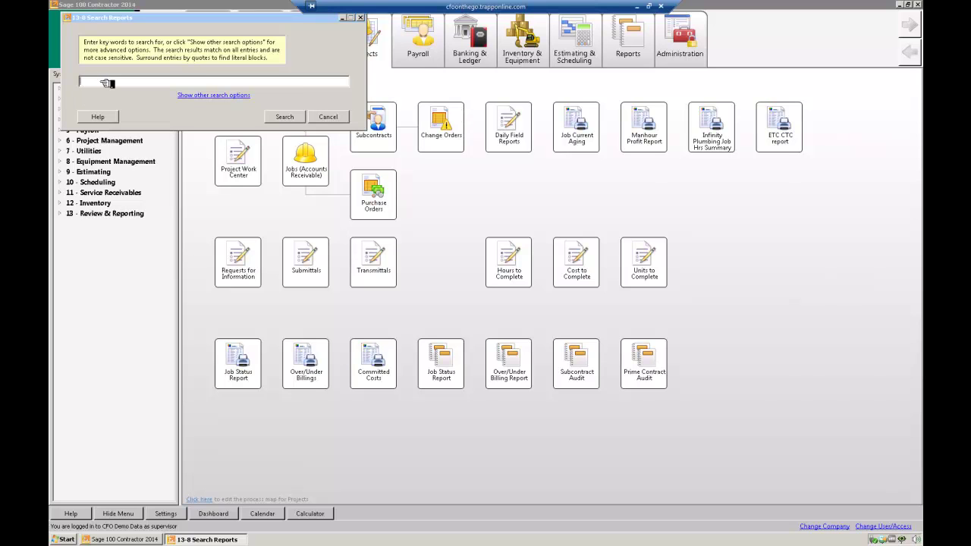
text(jost)
key(BackSpace)
key(BackSpace)
key(BackSpace)
key(BackSpace)
text(job cos)
click(284, 117)
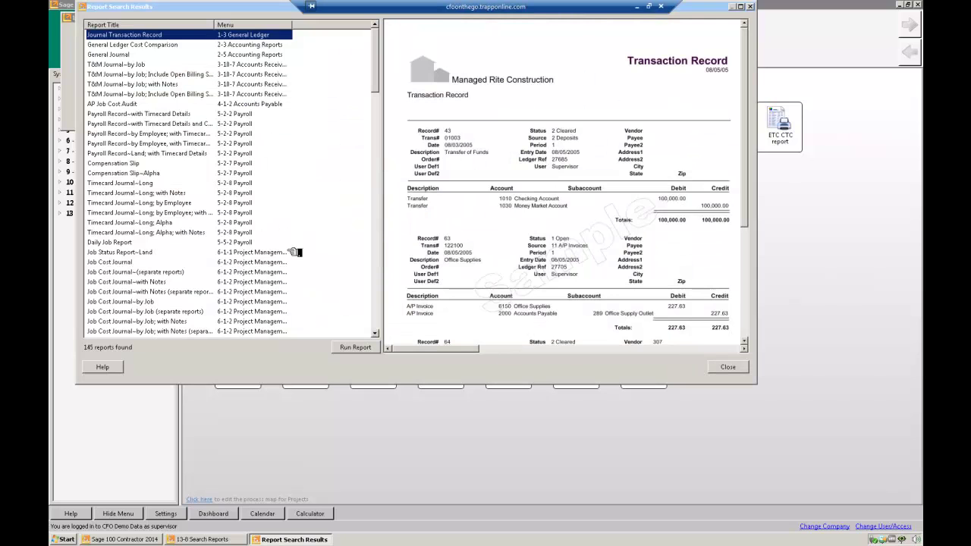
Step: Examine the Job Cost Summary, Job Income Statement, Gross Profit~by Job and Job Cost Record~with Notes samples, and close the report search
click(377, 276)
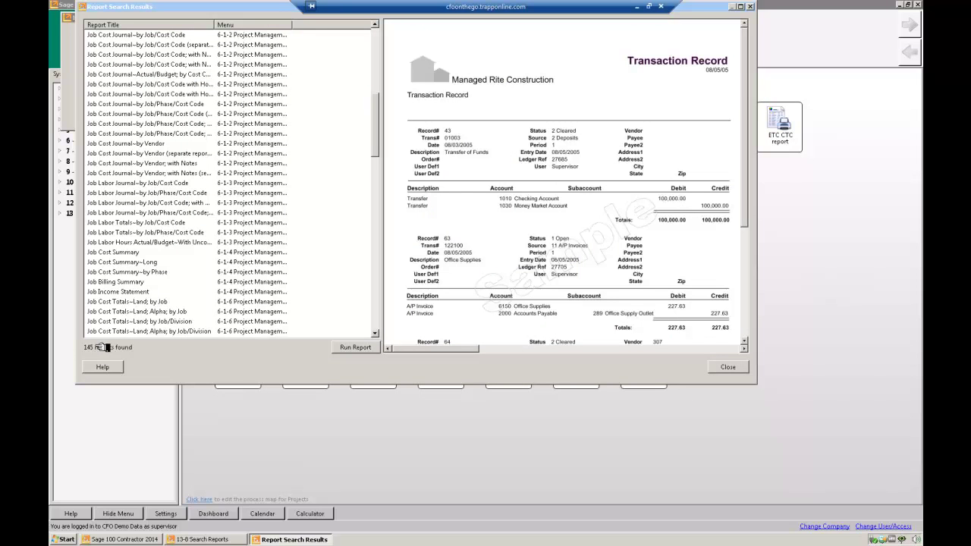
click(135, 254)
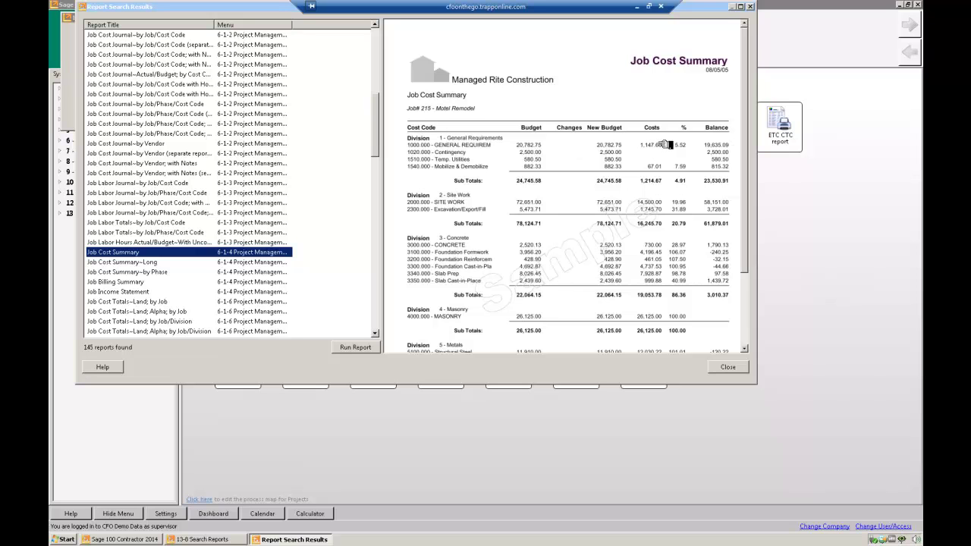
click(134, 291)
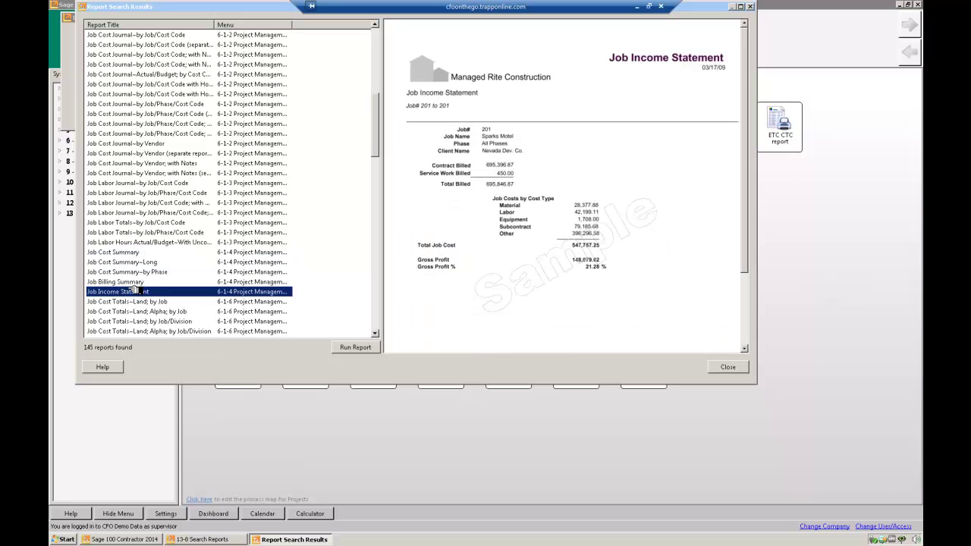
scroll(144, 287, down, 5)
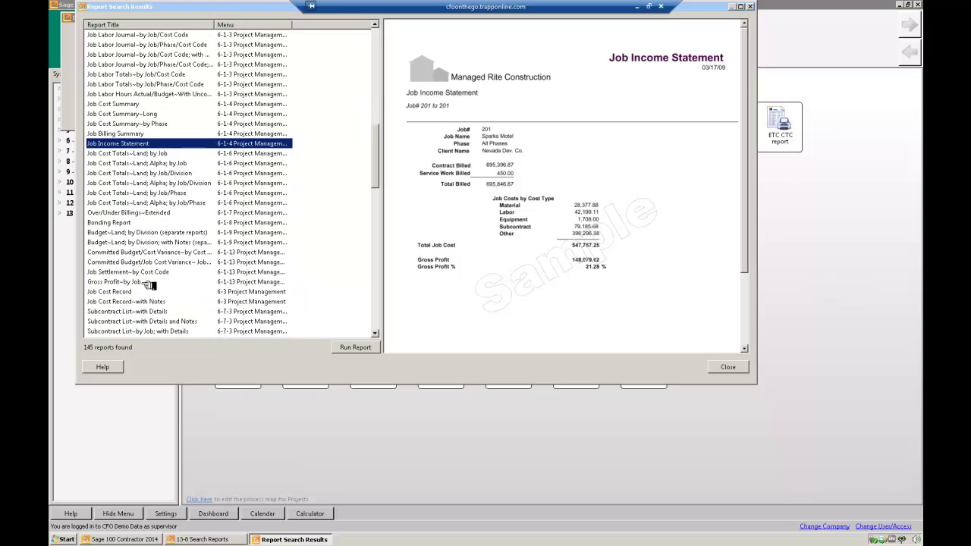
click(143, 283)
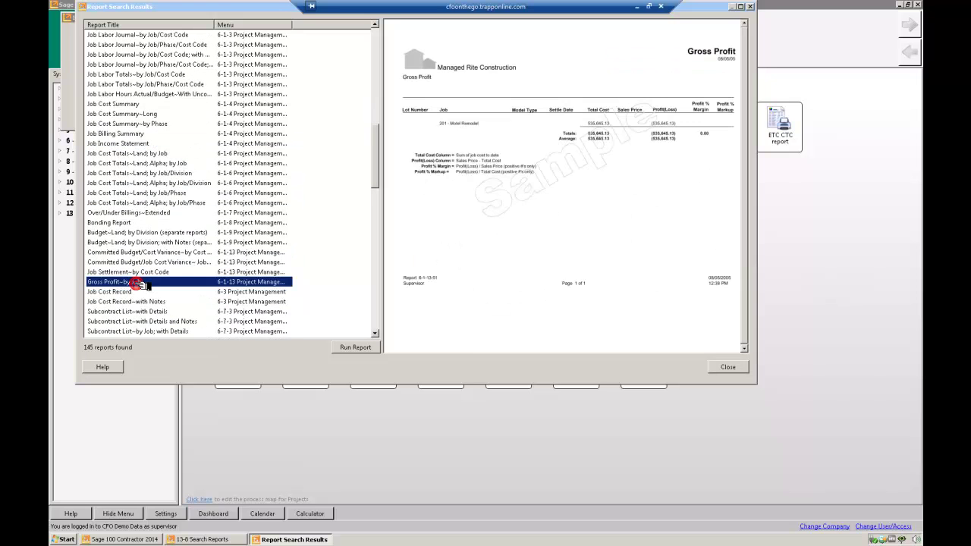
click(139, 302)
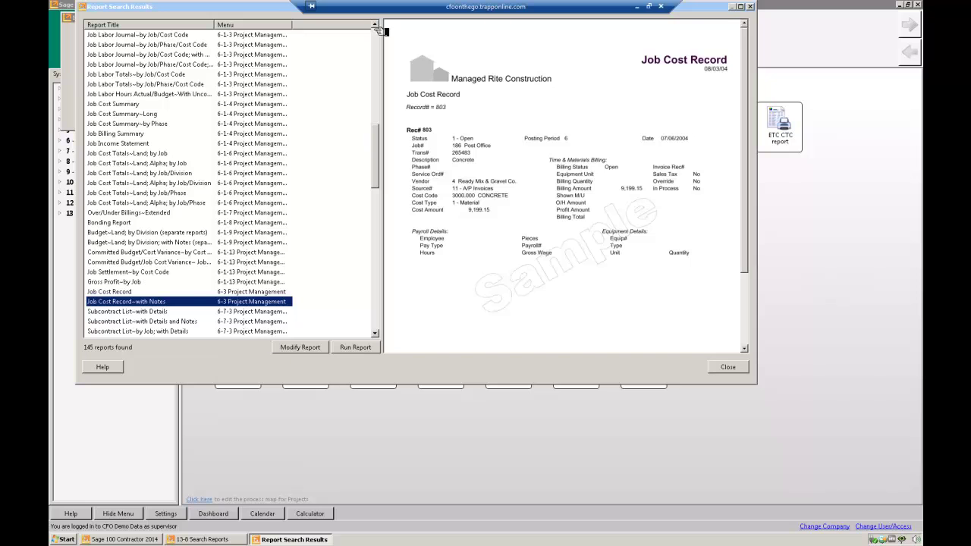
click(749, 6)
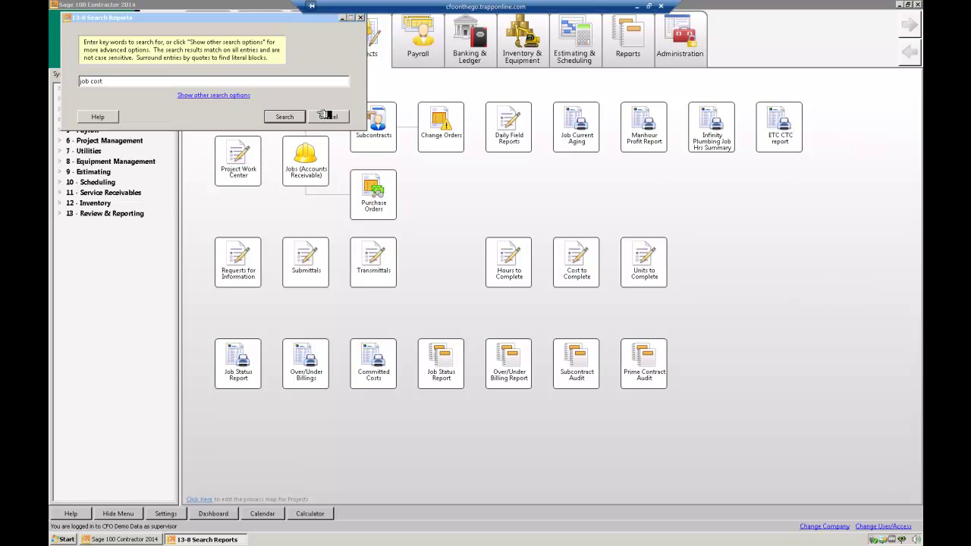
click(340, 117)
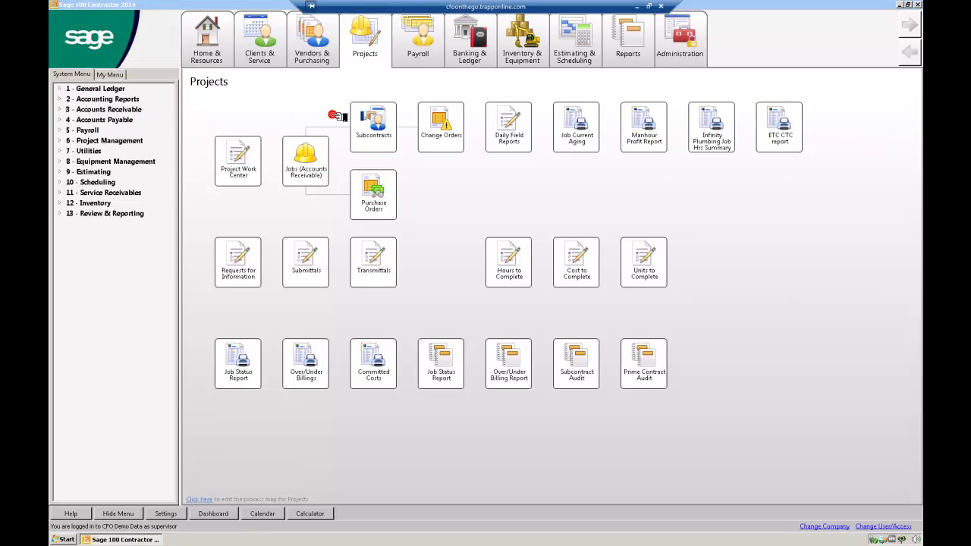
Step: Expand Service Receivables in the module tree and select Work Orders/Invoices/Credits
click(68, 193)
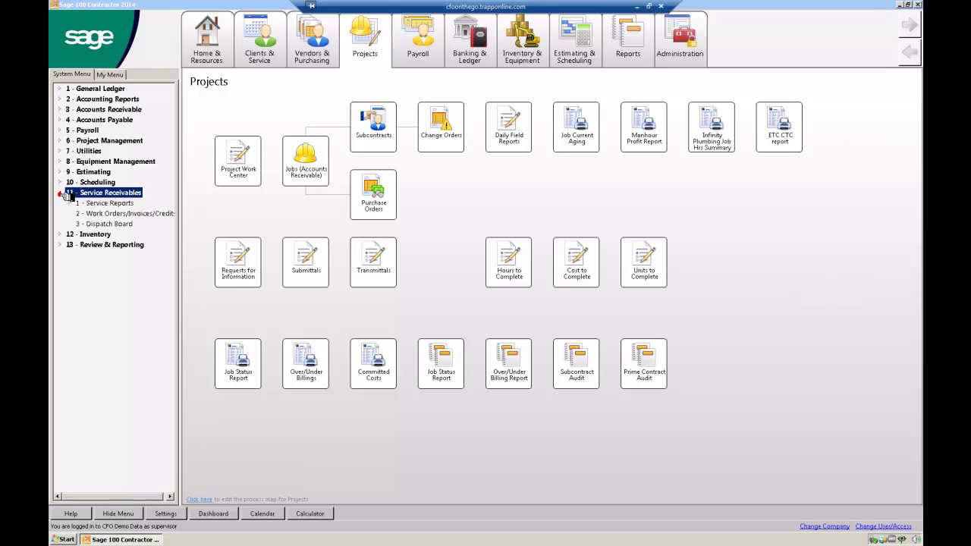
click(126, 215)
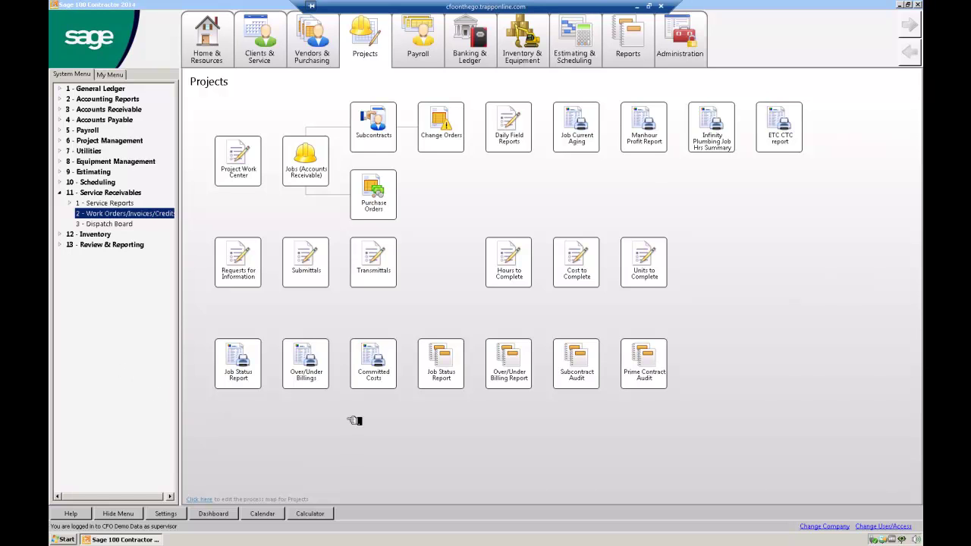
Step: Open Hours to Complete for job 6 - Concrete and examine its cost codes, budget hours and hours to date
click(525, 265)
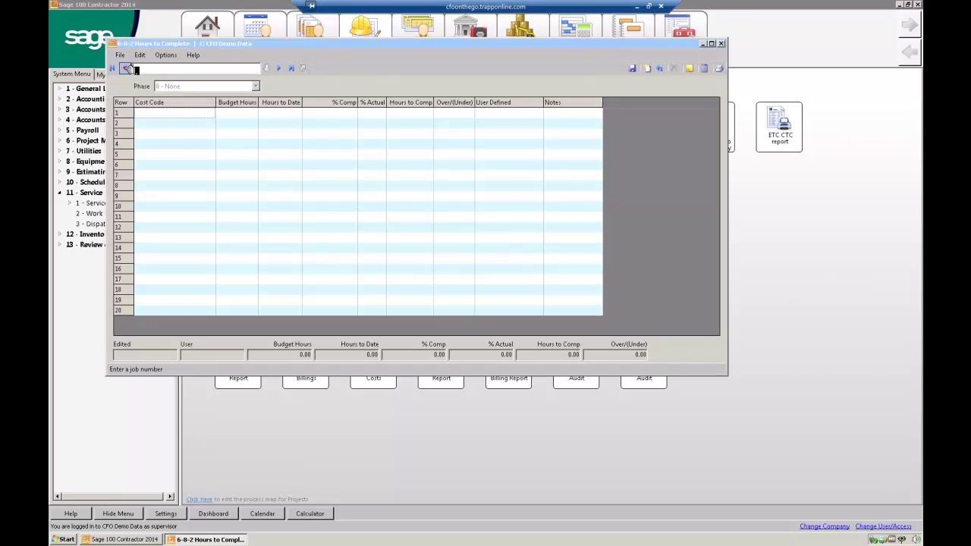
click(125, 68)
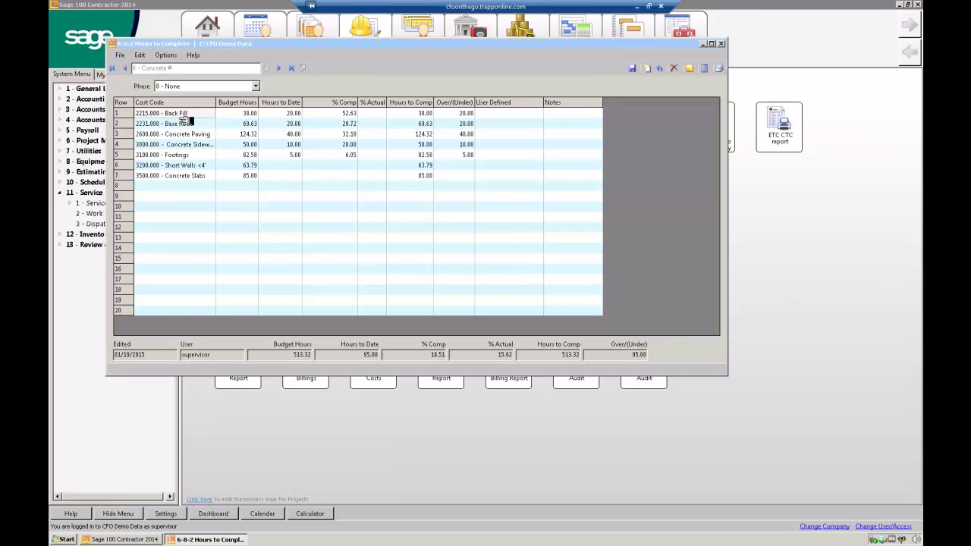
drag(186, 121, 186, 175)
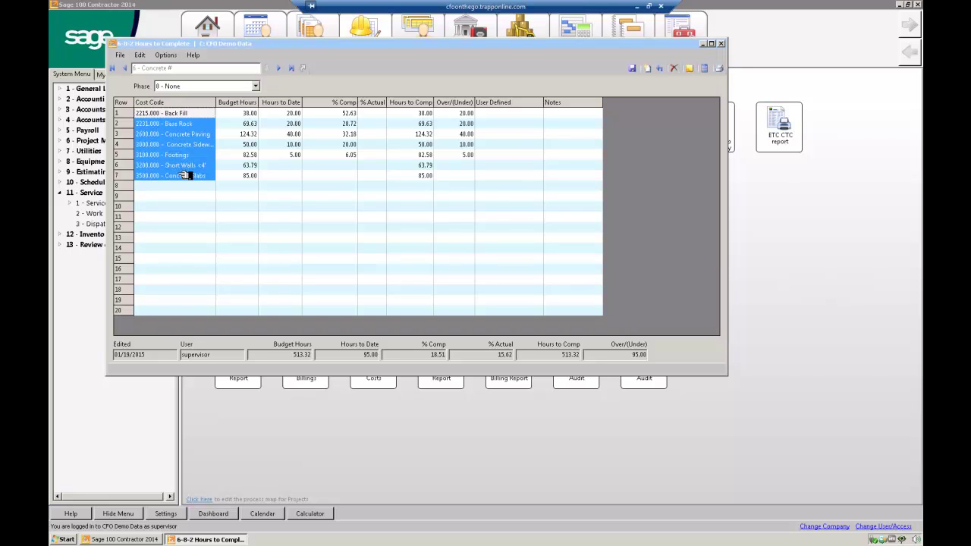
drag(246, 123, 250, 177)
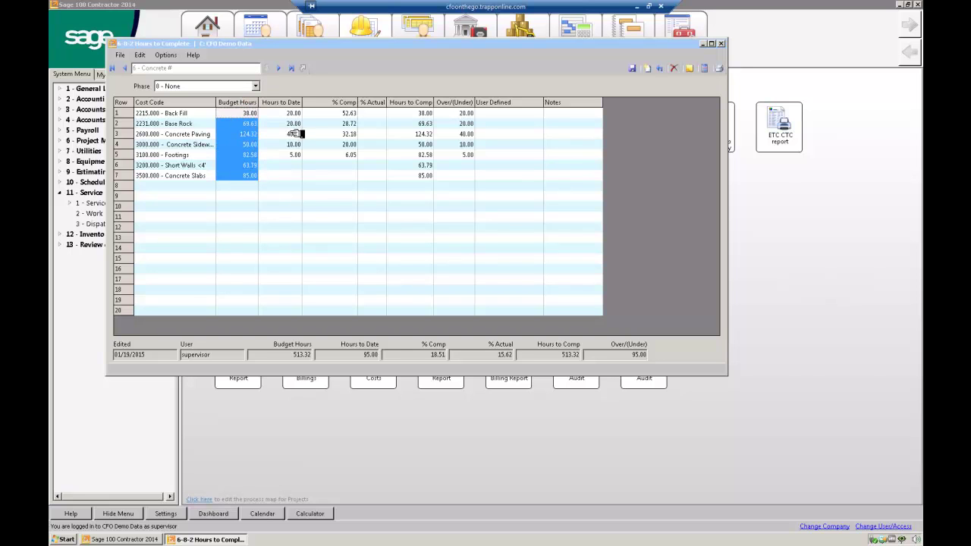
drag(292, 113, 301, 156)
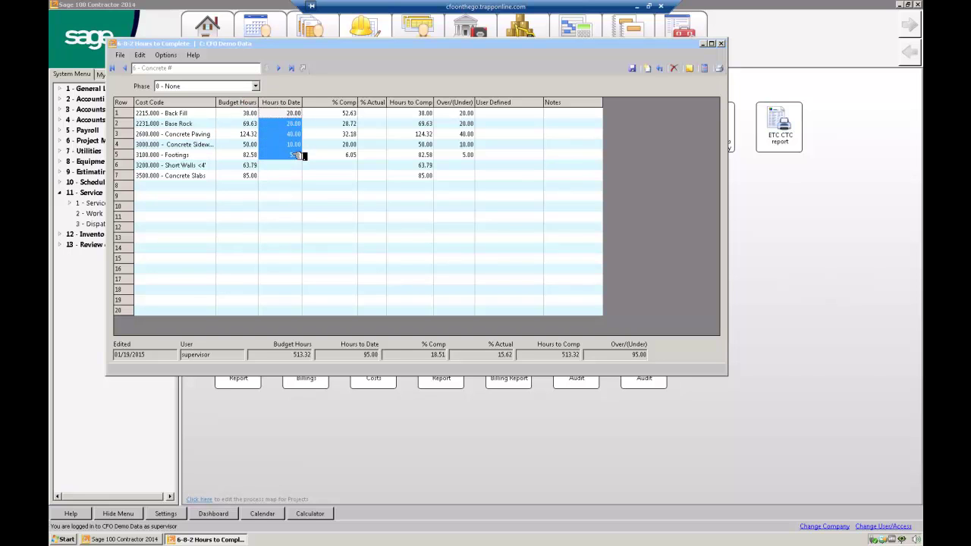
Step: Set the actual percent complete to 100 for Back Fill and 75 for Base Rock, and recalculate the hours
click(379, 114)
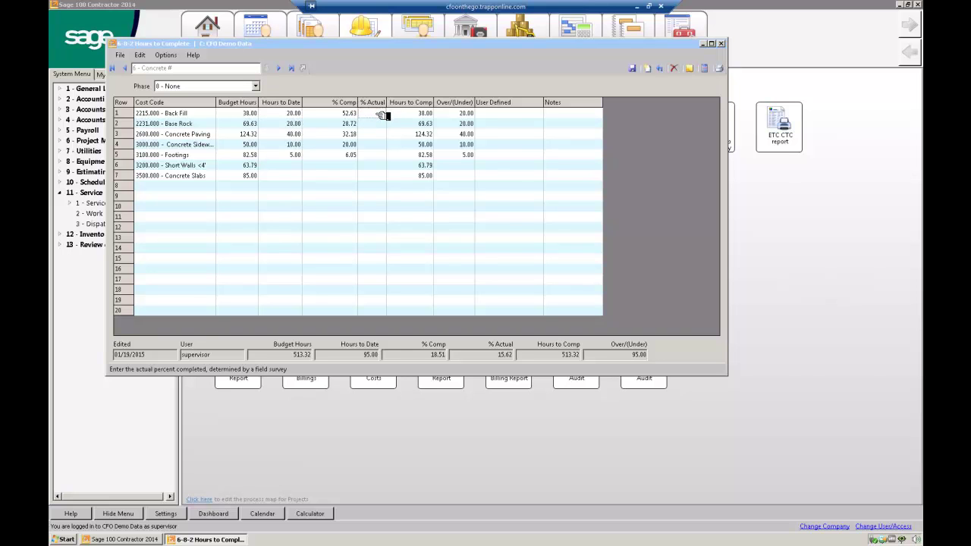
text(100)
key(Return)
text(75)
key(Return)
click(704, 69)
Step: Check the hours to complete and over/under hours of Base Rock and Back Fill, and close the window without saving
click(425, 126)
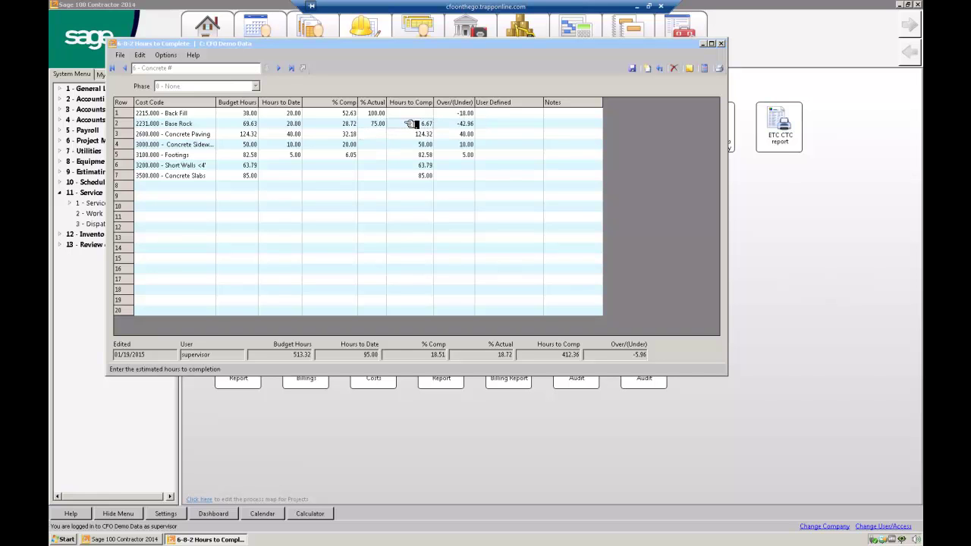
click(470, 124)
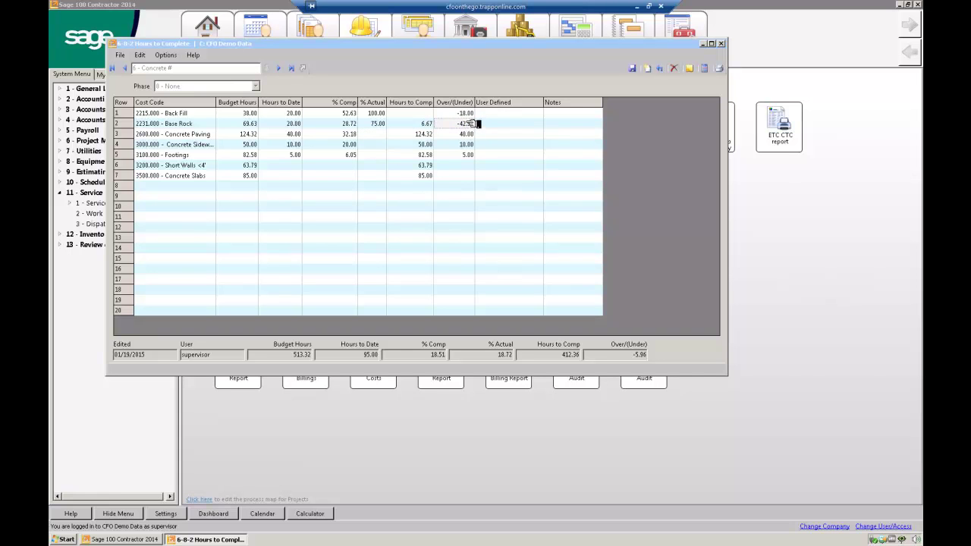
click(468, 113)
click(721, 43)
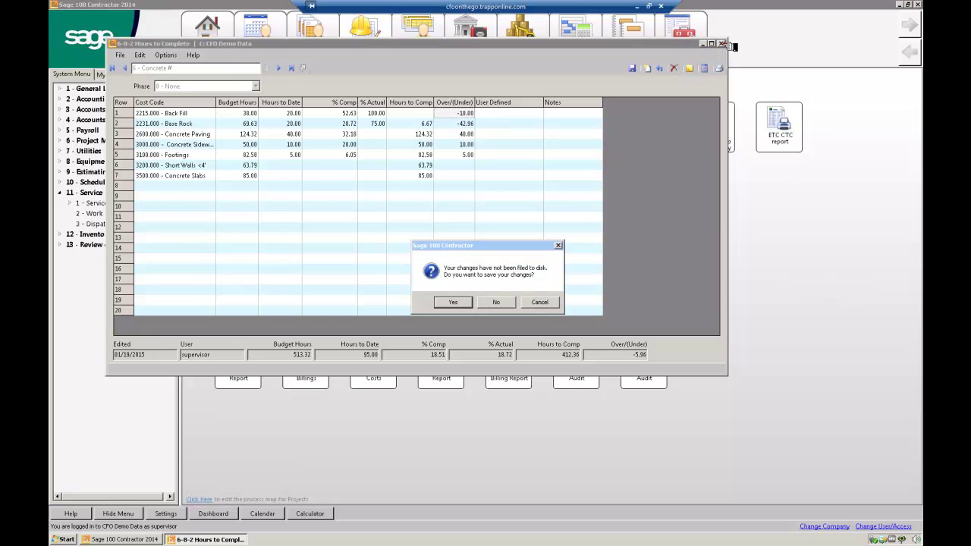
click(508, 303)
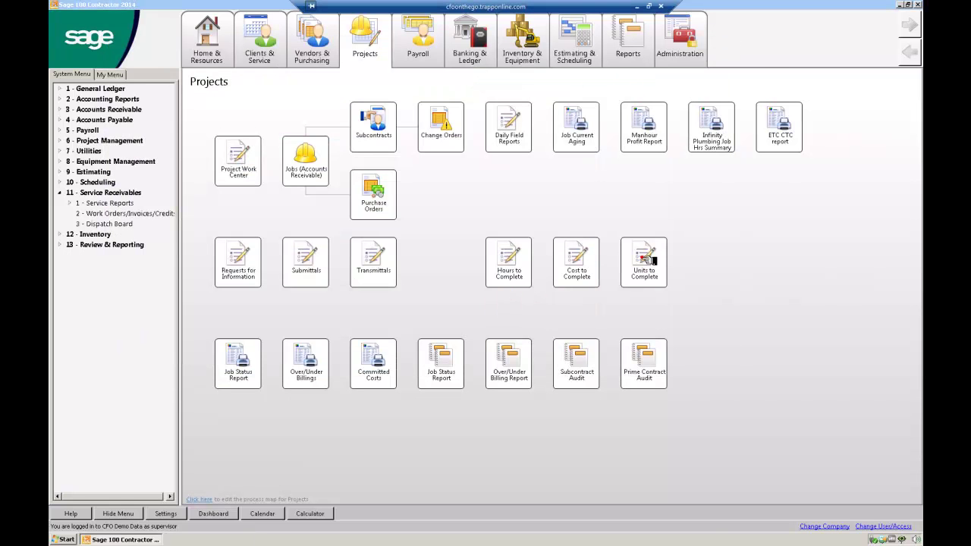
Step: Open Units to Complete and display the record of job 5 - Highway 39 (Gen Engineering)
click(644, 261)
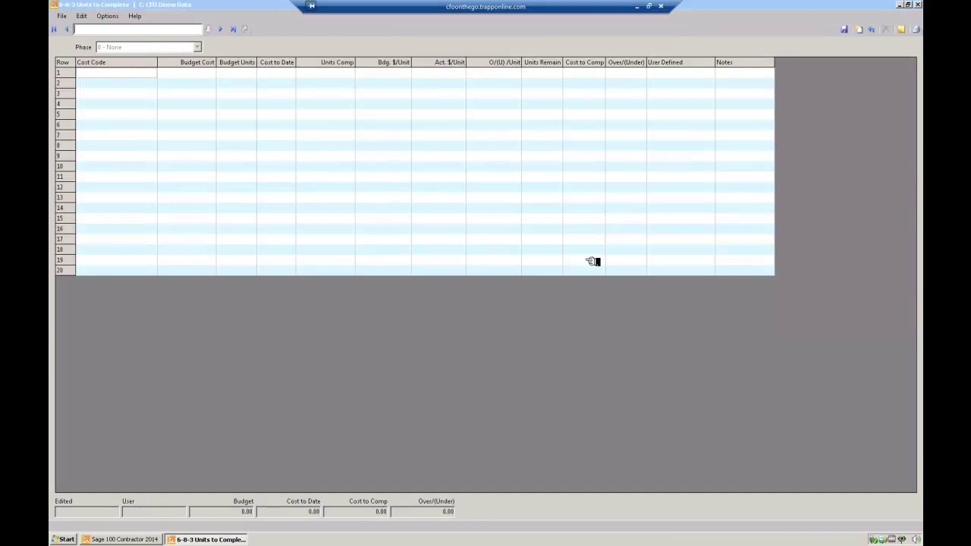
click(71, 29)
click(222, 29)
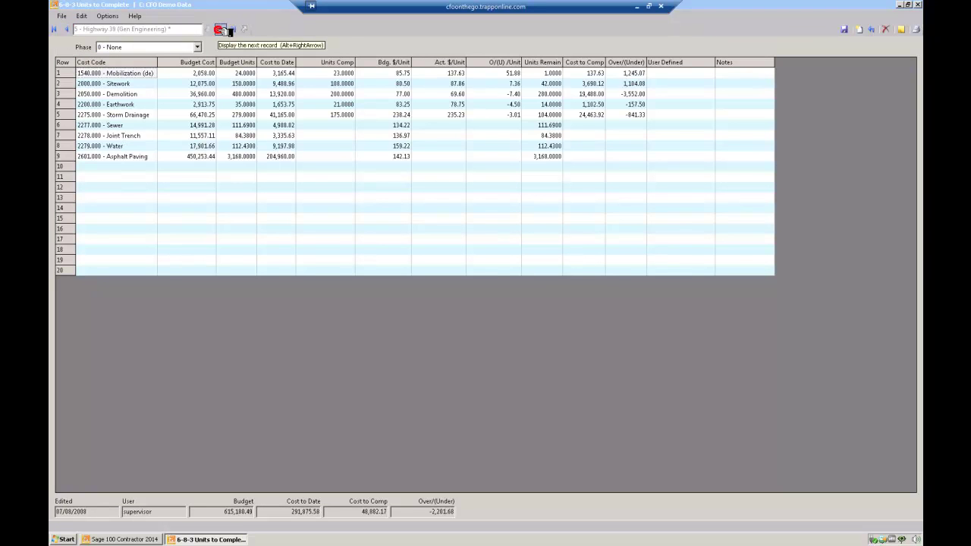
Step: Examine the job's cost codes, budget cost and units, completed units, and budgeted and actual cost per unit, and close the window
click(123, 82)
drag(134, 94, 127, 161)
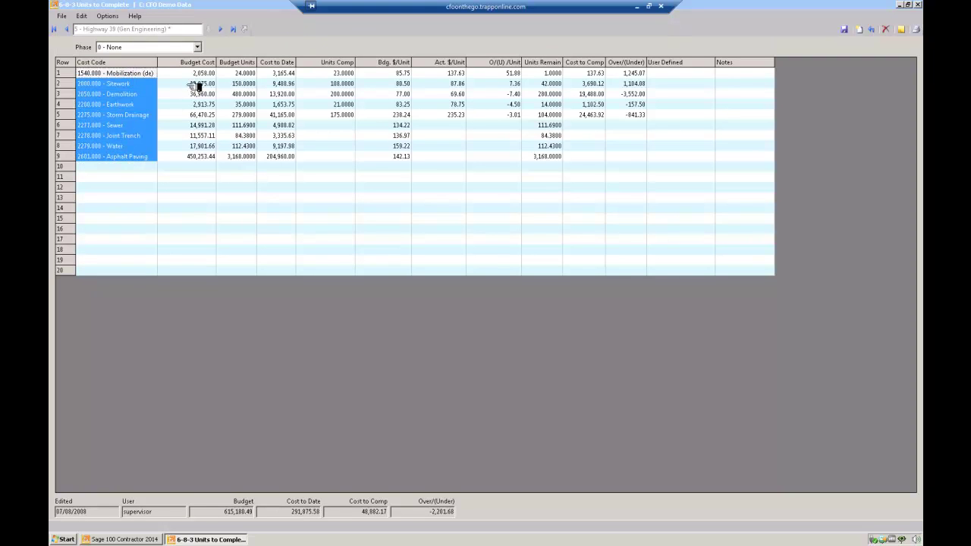
drag(207, 74, 201, 161)
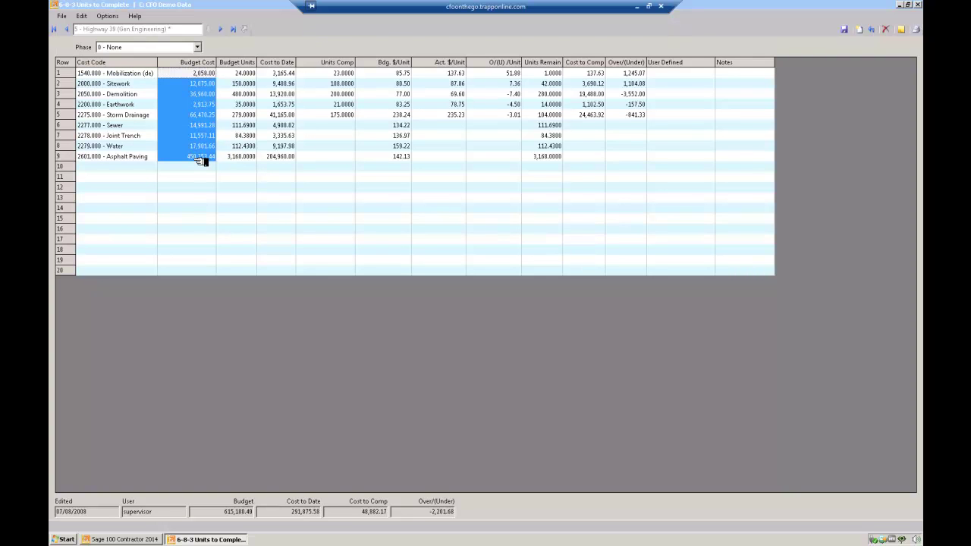
drag(245, 84, 237, 156)
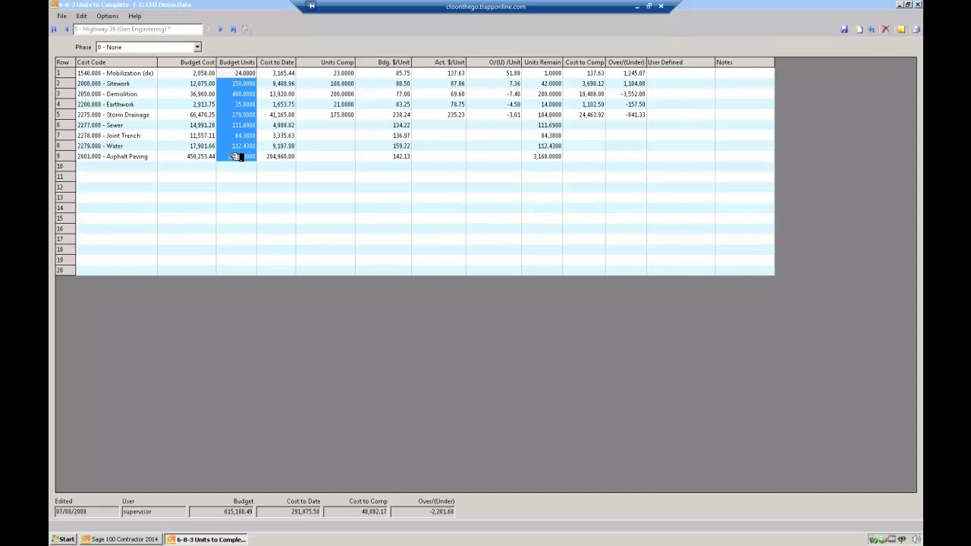
drag(247, 74, 250, 160)
drag(346, 82, 343, 115)
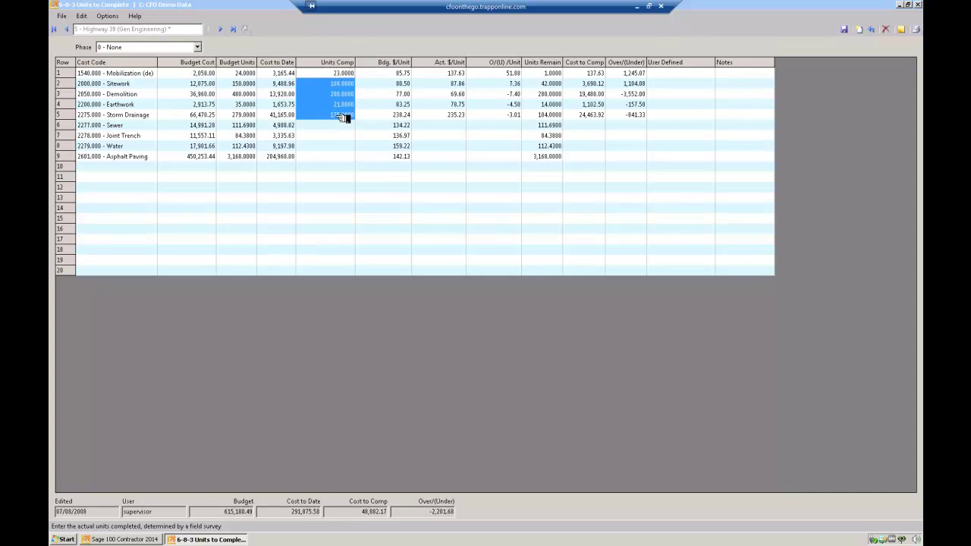
click(399, 72)
drag(406, 83, 399, 156)
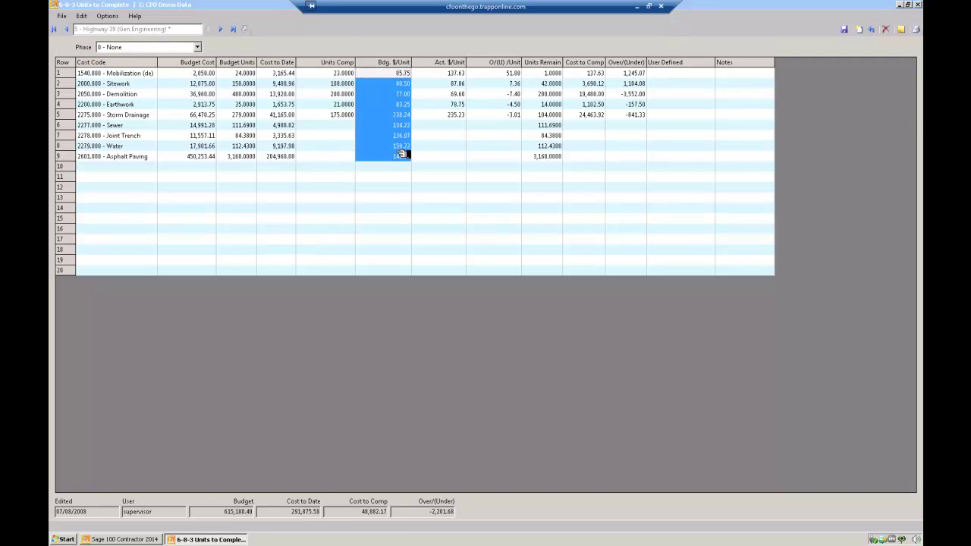
drag(455, 84, 455, 114)
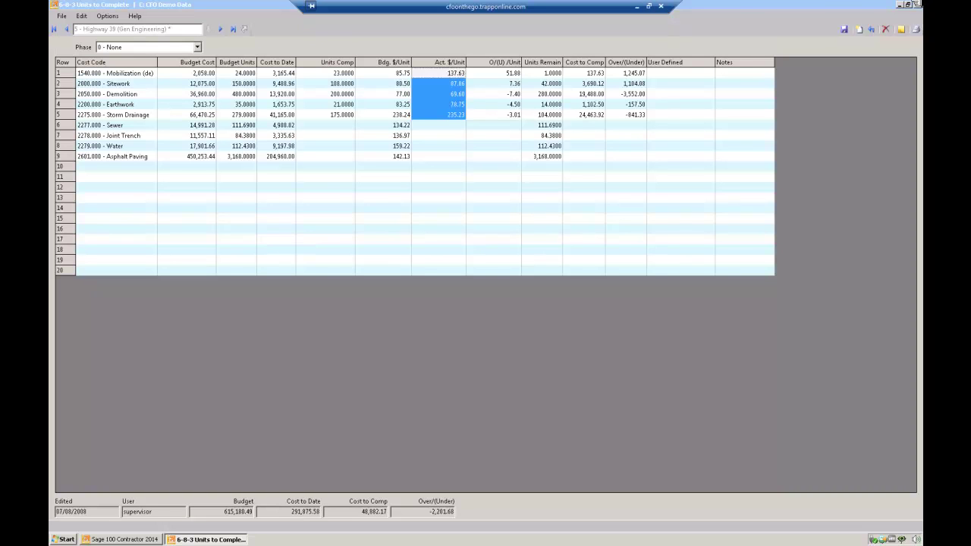
click(918, 4)
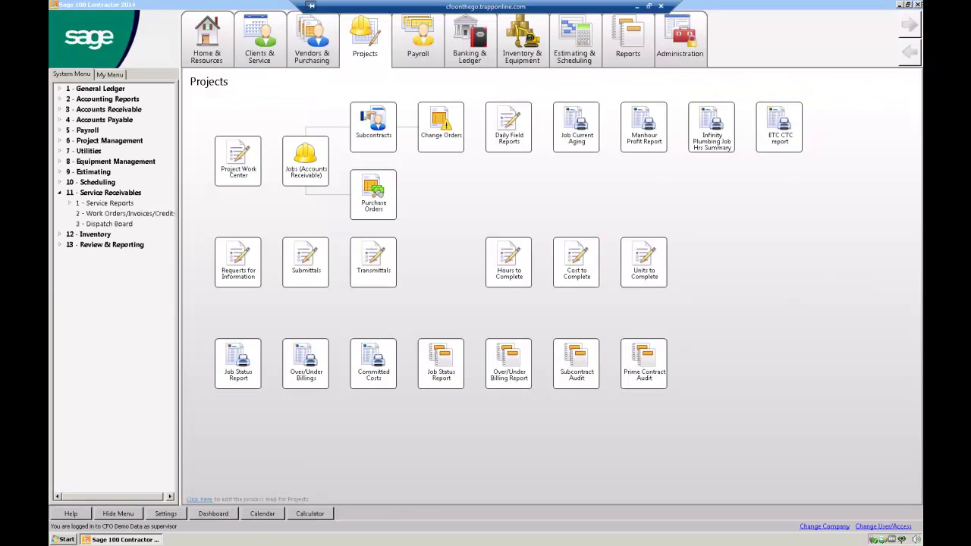